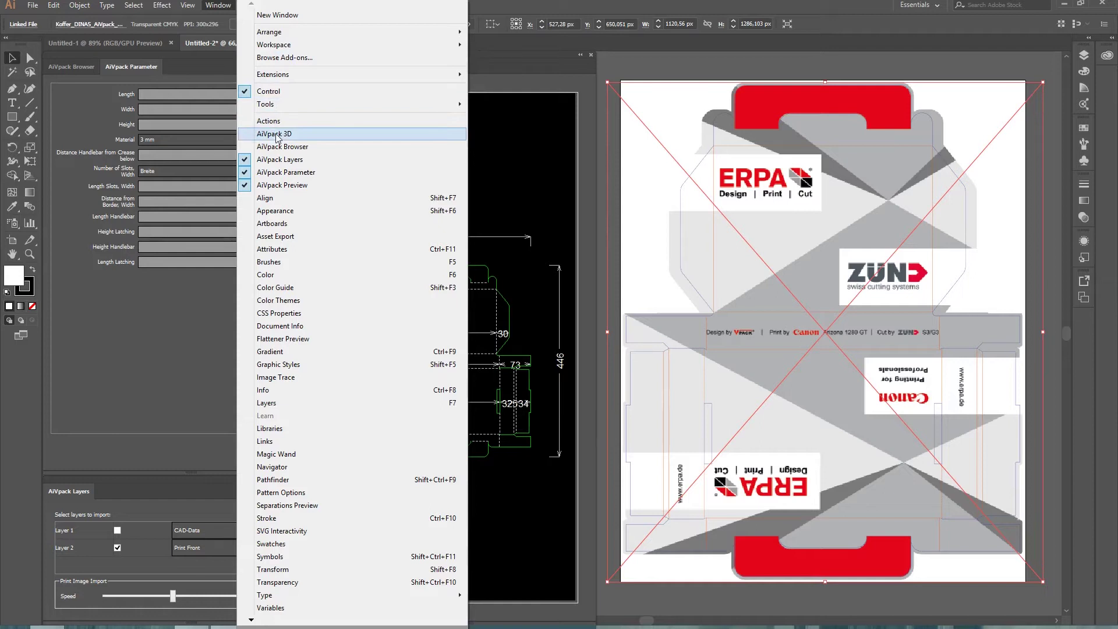
- Generate a 195 x 148 x 30 AiVpack dieline in a new two-layer document
left_click(277, 135)
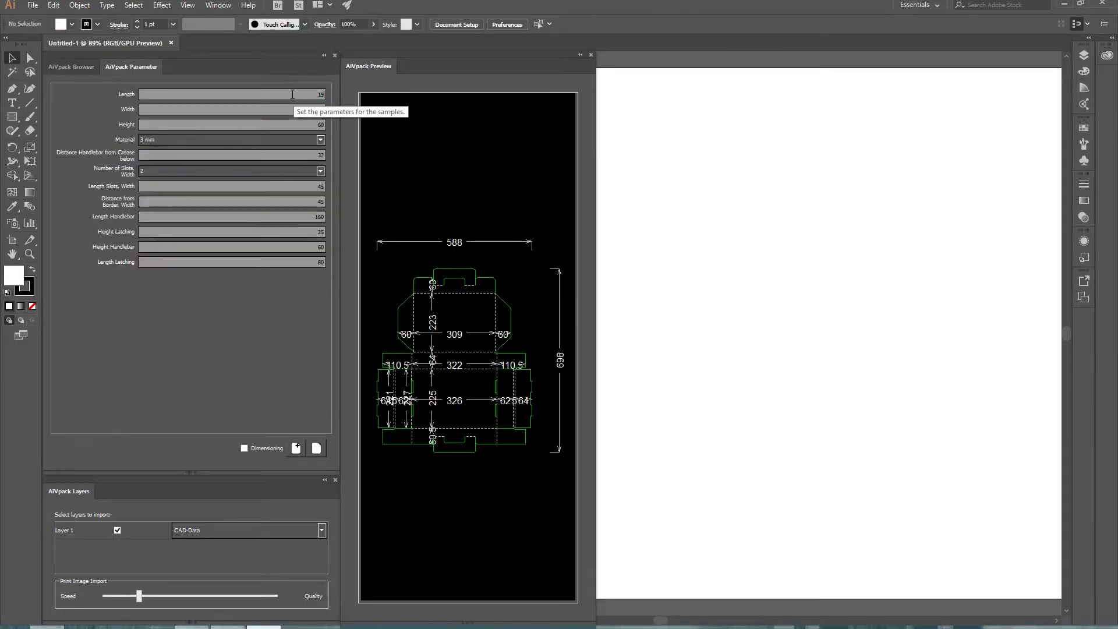
left_click(324, 109)
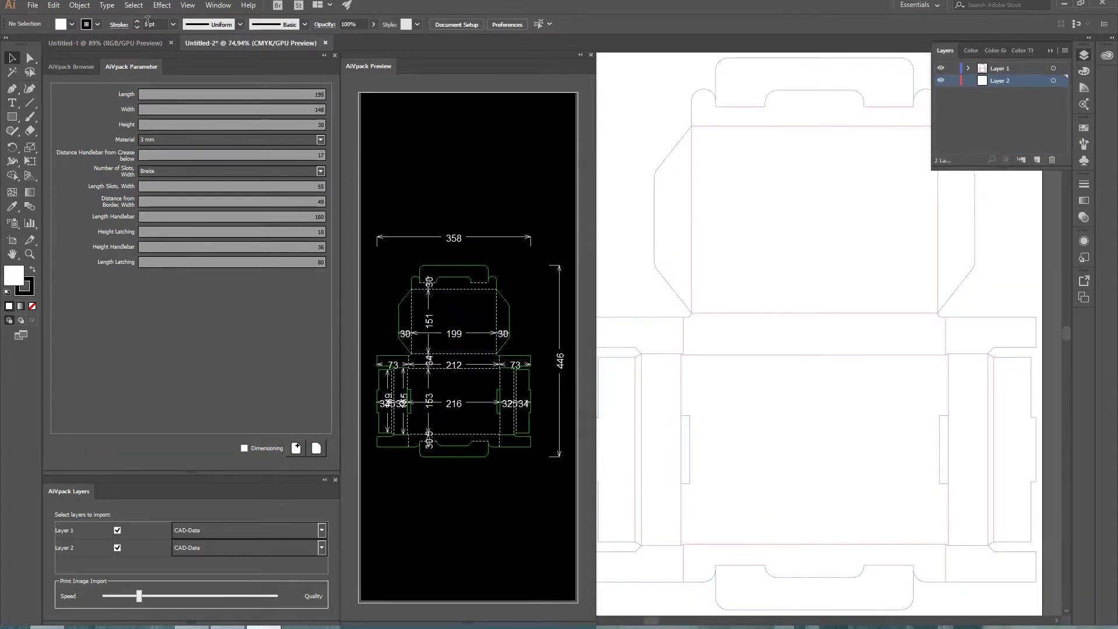
- Place Koffer_DINA5_AiVpack_V2.png at the artboard's top-left corner over the dieline
left_click(32, 6)
left_click(131, 194)
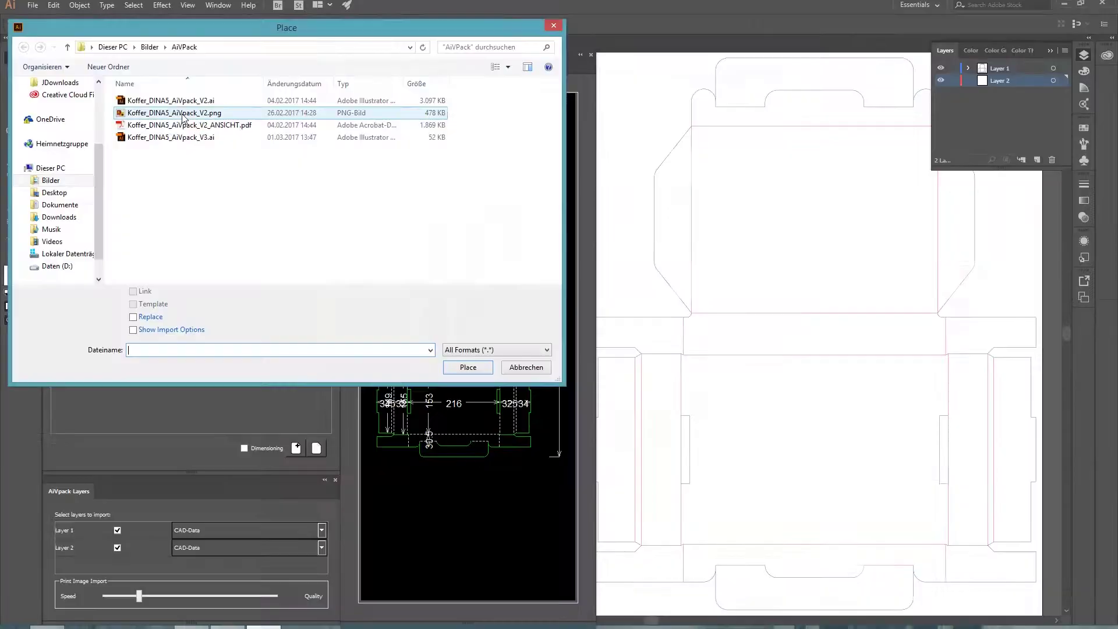
double_click(184, 117)
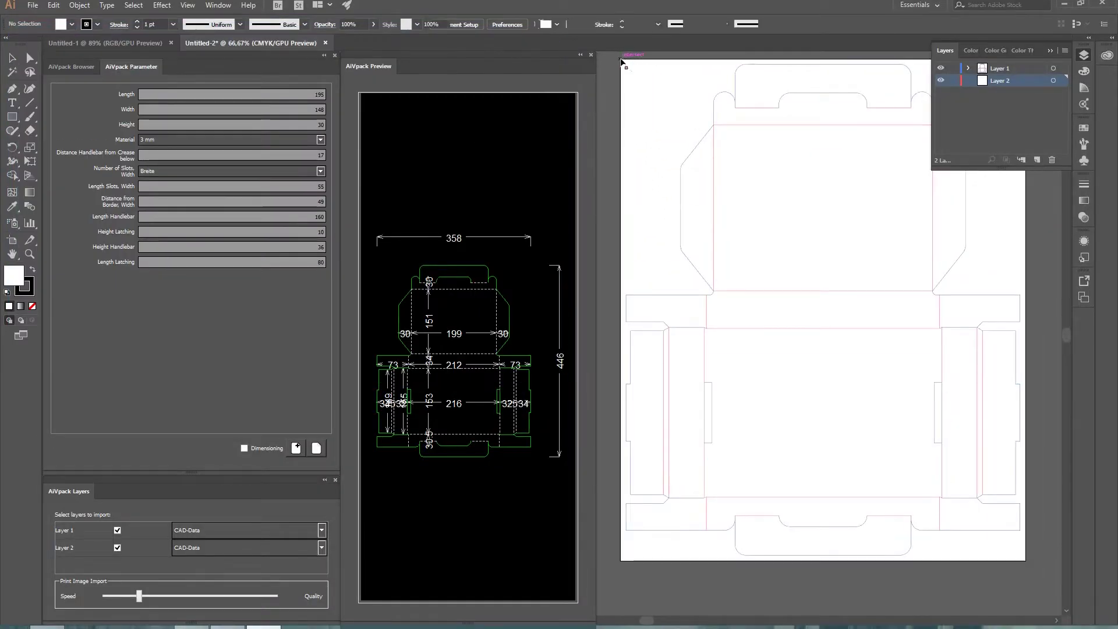
left_click(622, 58)
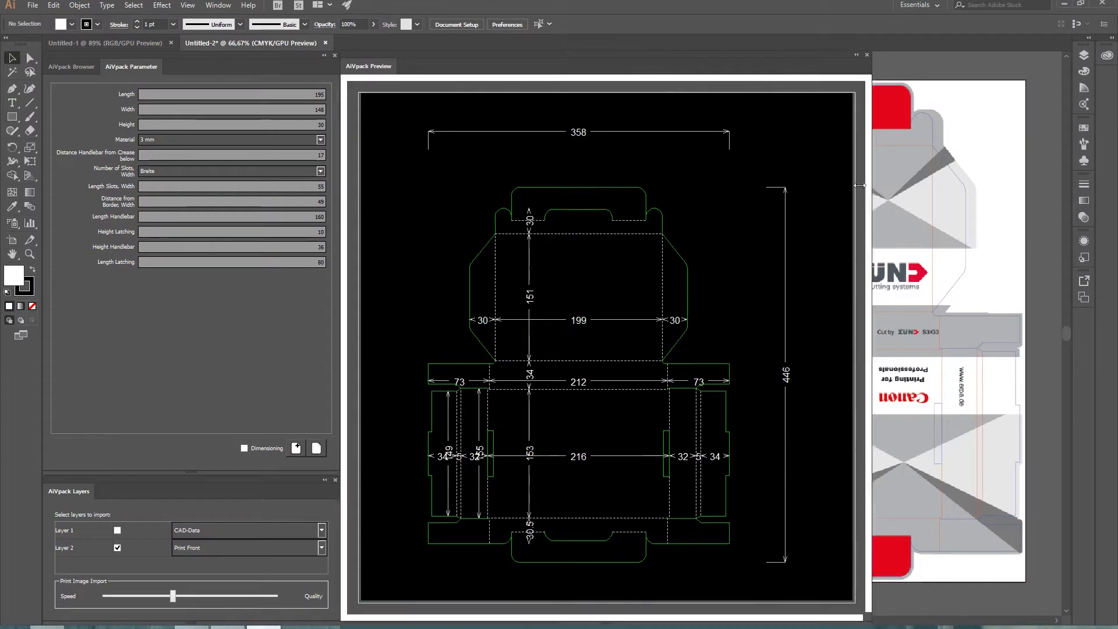
left_click_drag(339, 187, 525, 178)
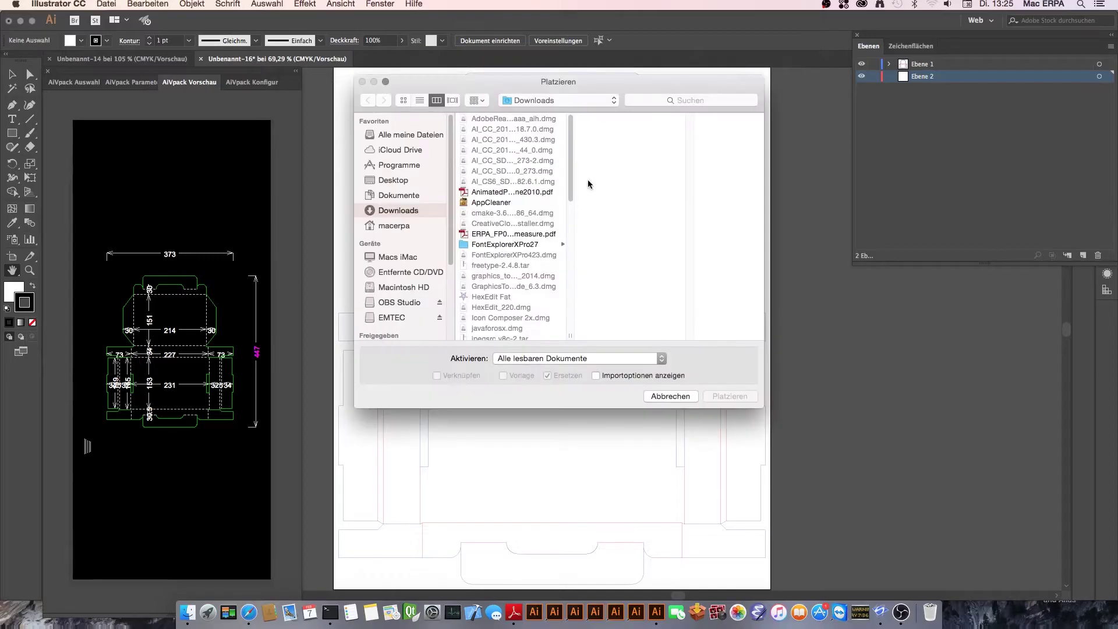
left_click(550, 230)
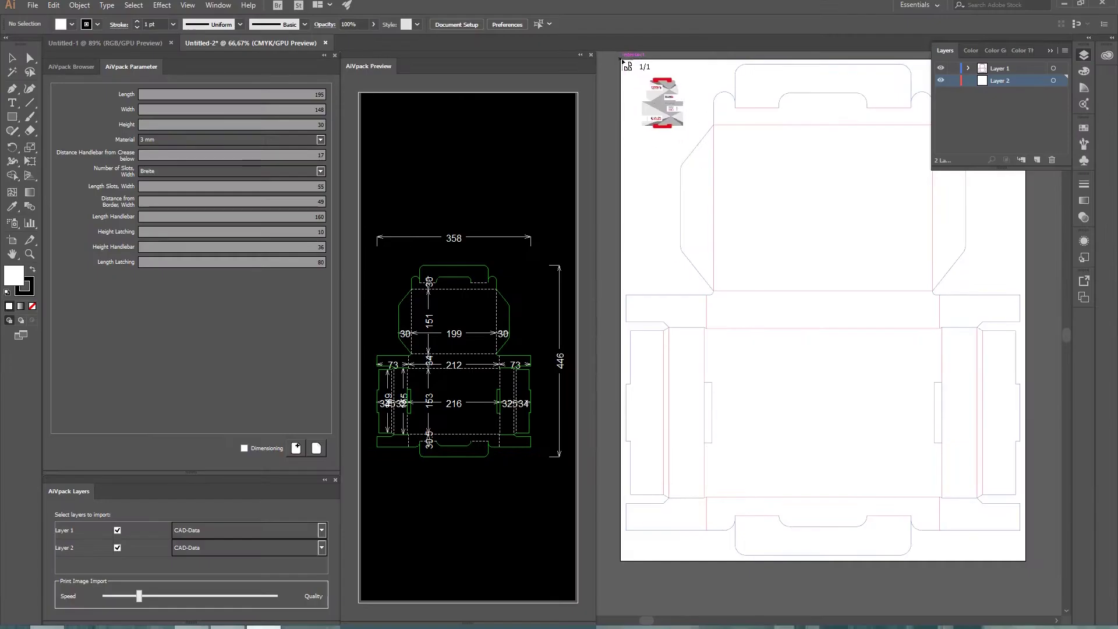
left_click(622, 60)
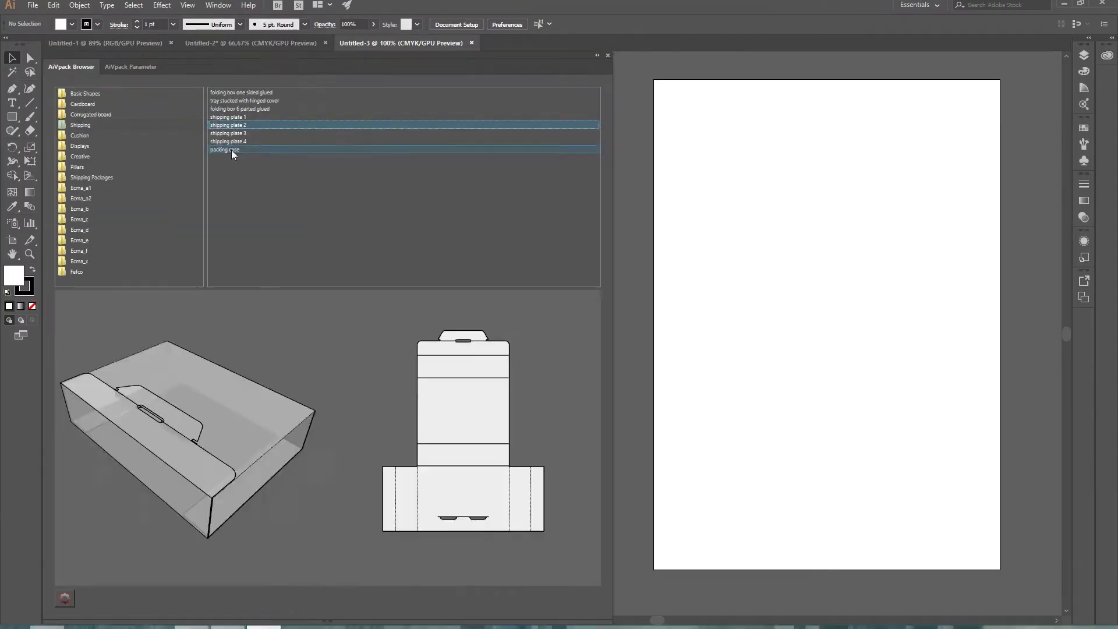
- Load the packing case template and rotate it in the 3D folding preview
left_click(240, 150)
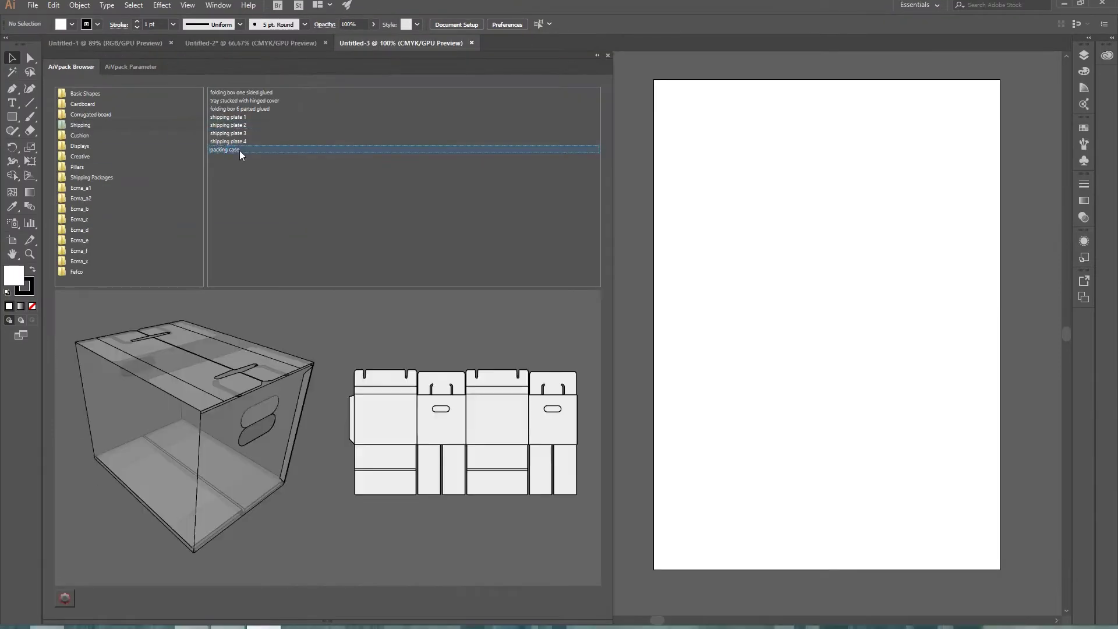
double_click(241, 151)
left_click(219, 4)
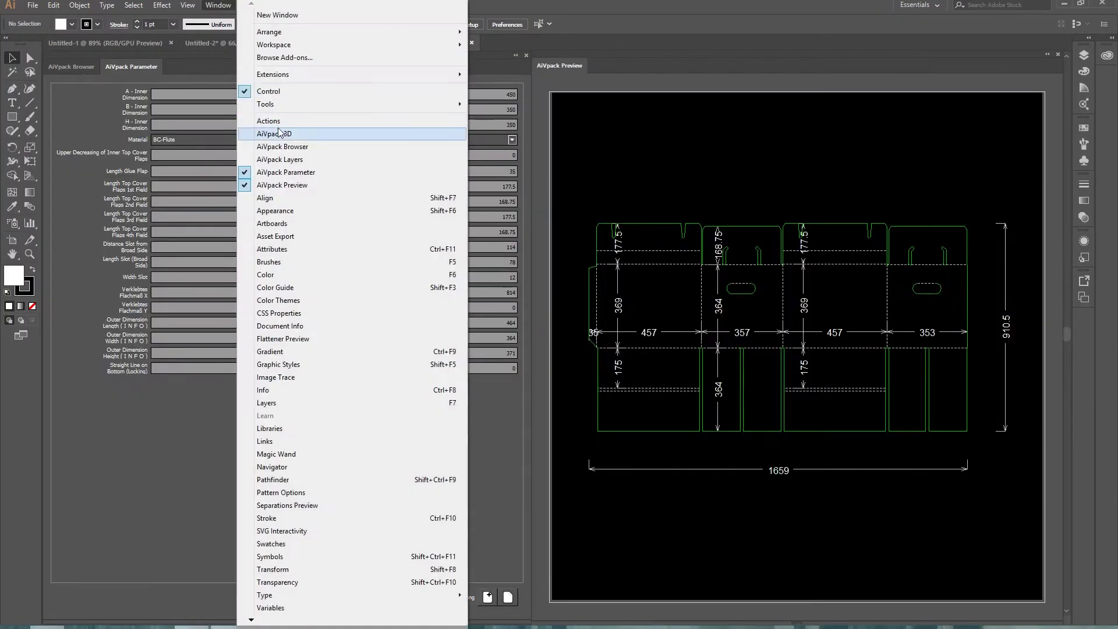
left_click(280, 135)
left_click_drag(821, 276, 848, 264)
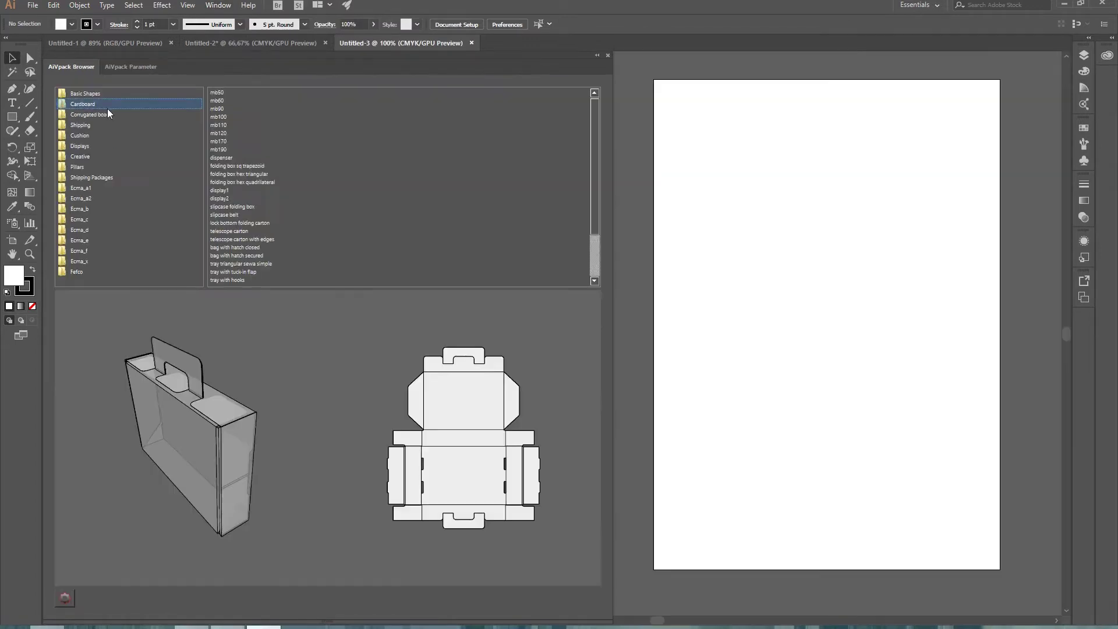
- Browse the Shipping, Corrugated board and Creative categories, ending on shipping plate 2
left_click(239, 127)
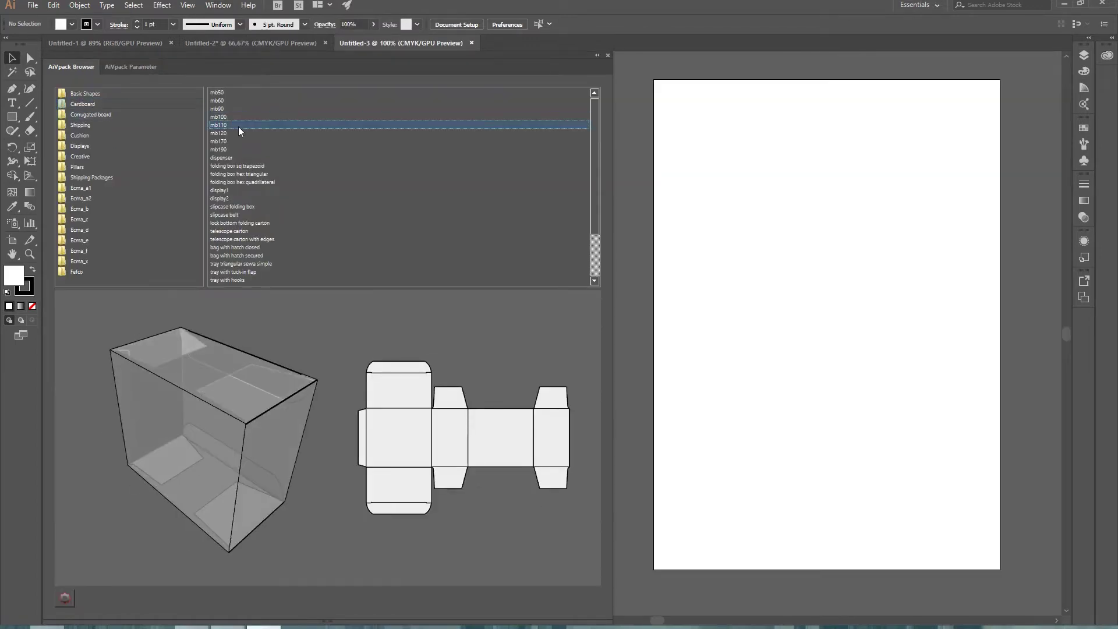
left_click(114, 125)
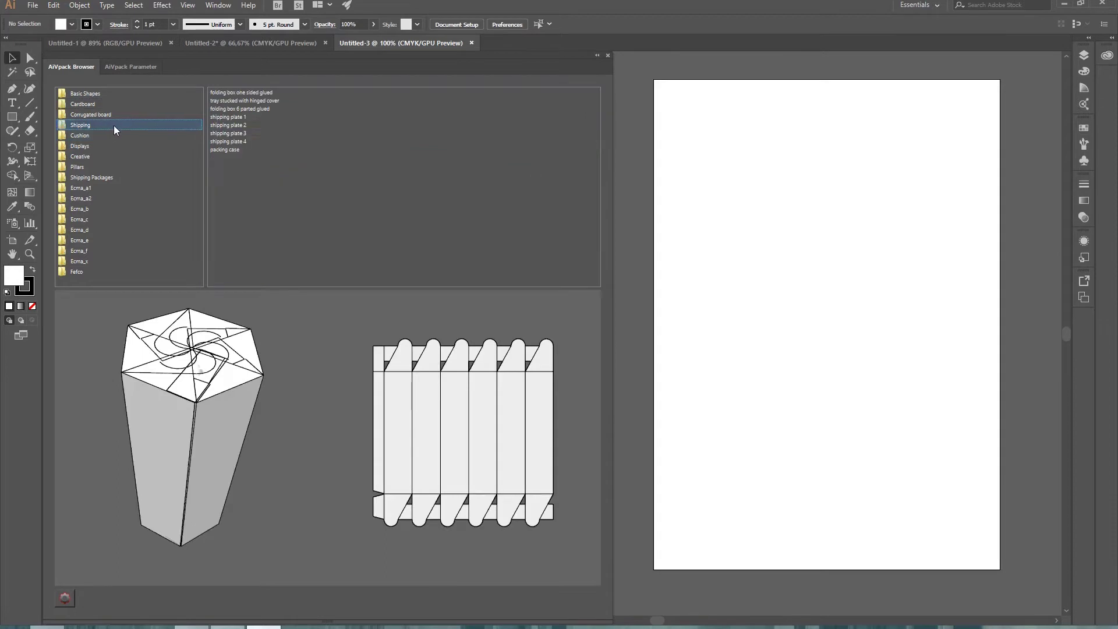
left_click(249, 133)
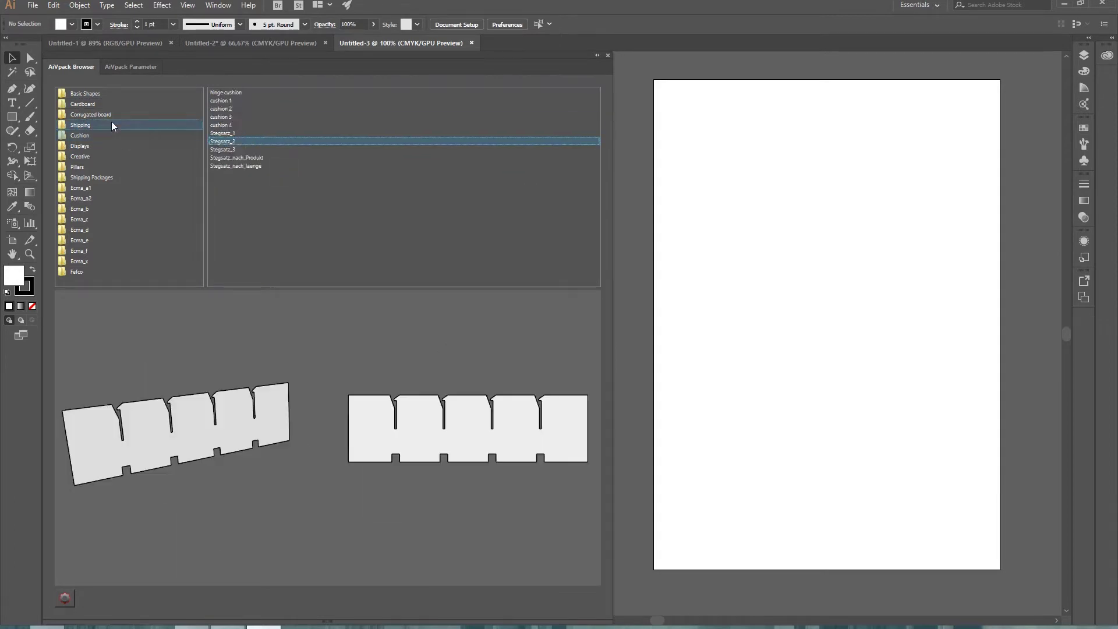
left_click(113, 125)
left_click(211, 132)
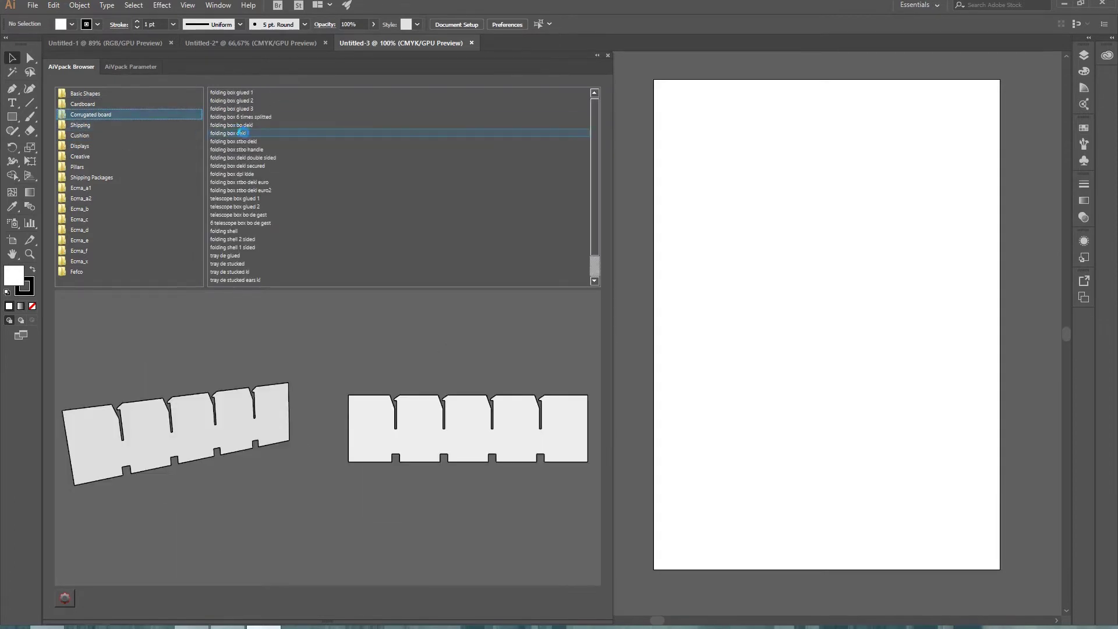
left_click(179, 156)
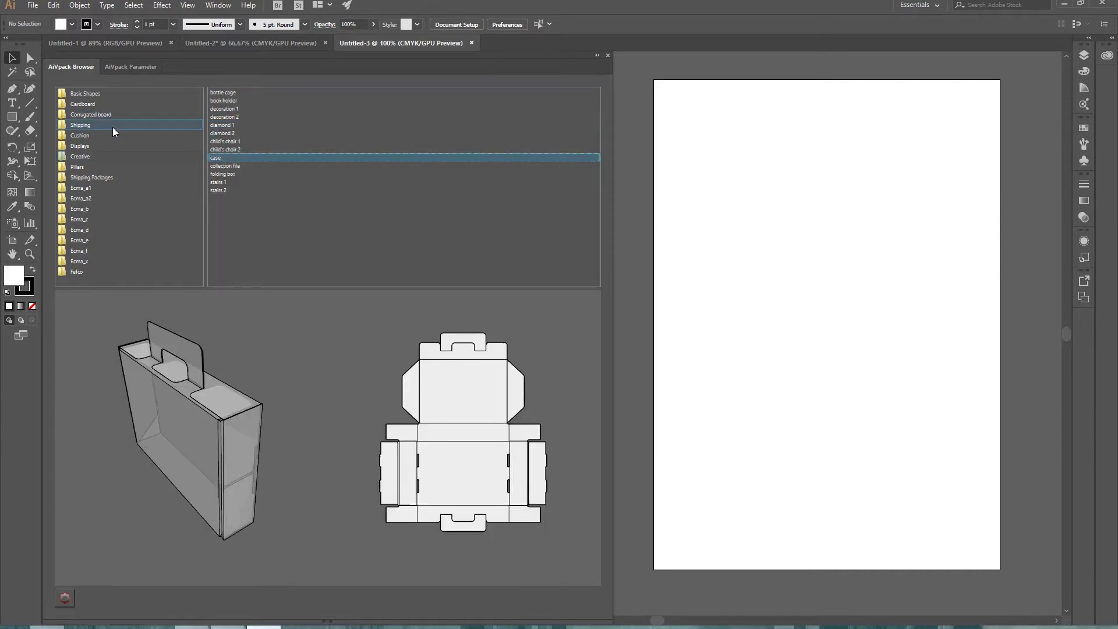
left_click(251, 130)
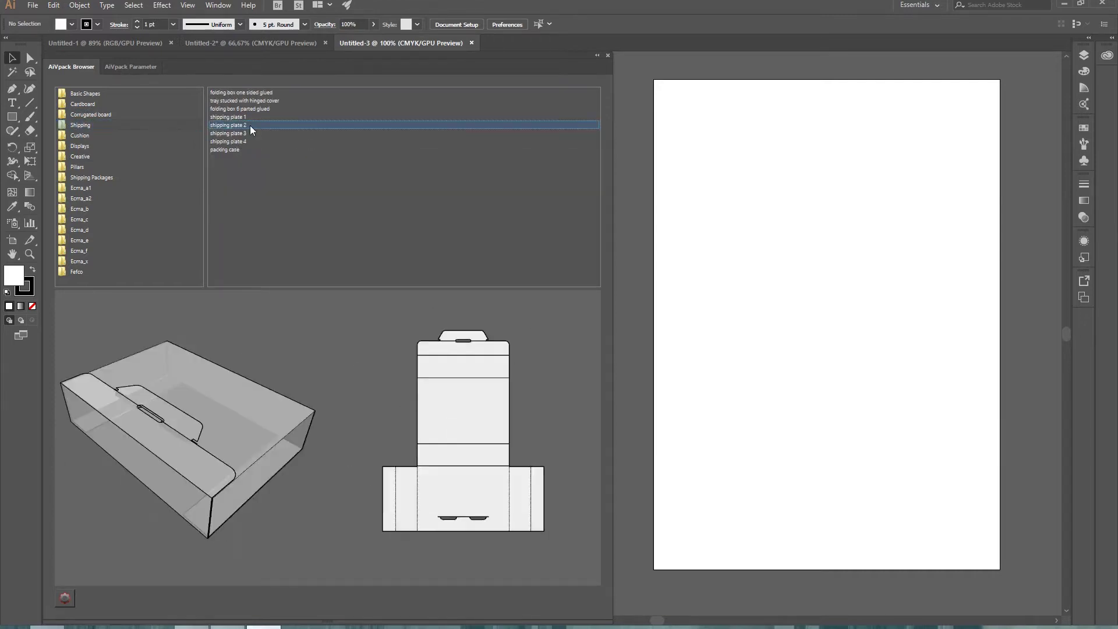
- Load packing case and set inner dimension A to 600 and B to 800
left_click(235, 149)
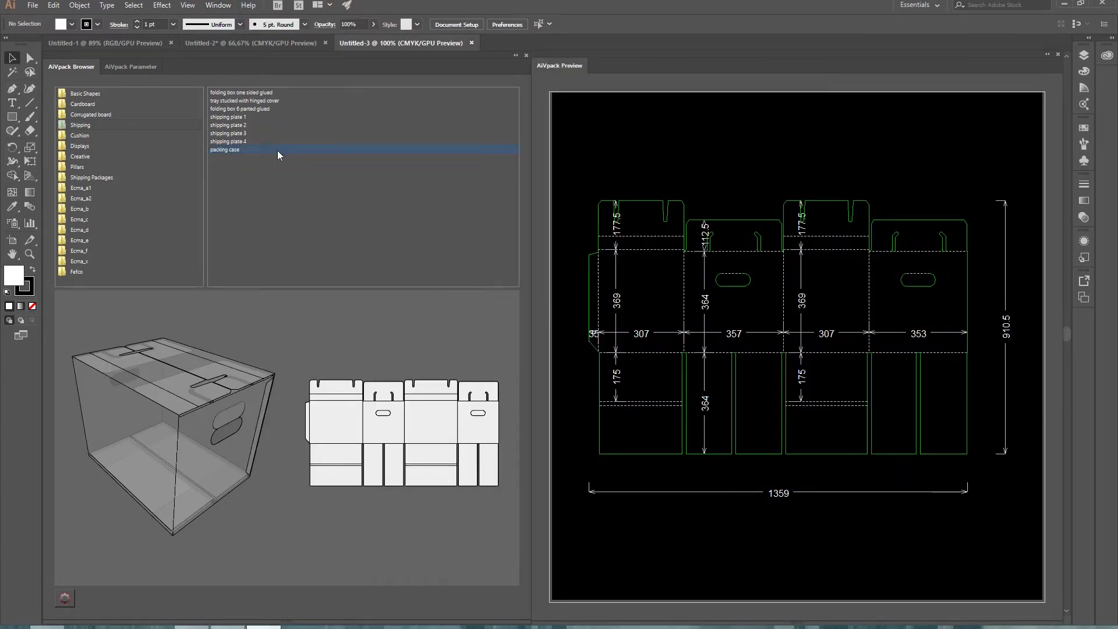
double_click(278, 150)
type("600")
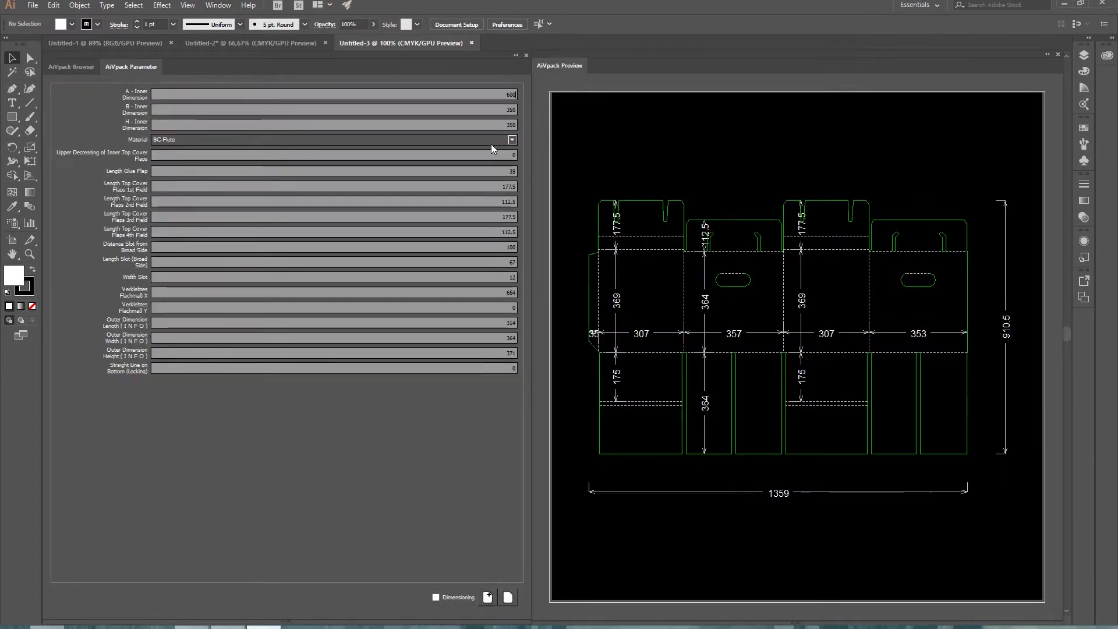
key("Return")
double_click(510, 110)
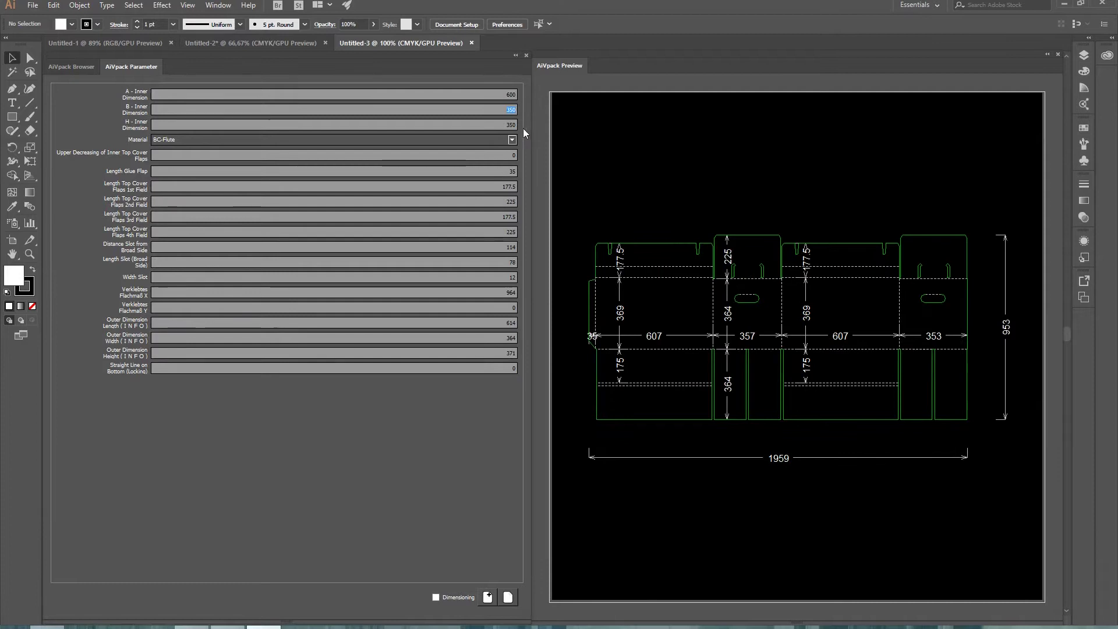
type("00")
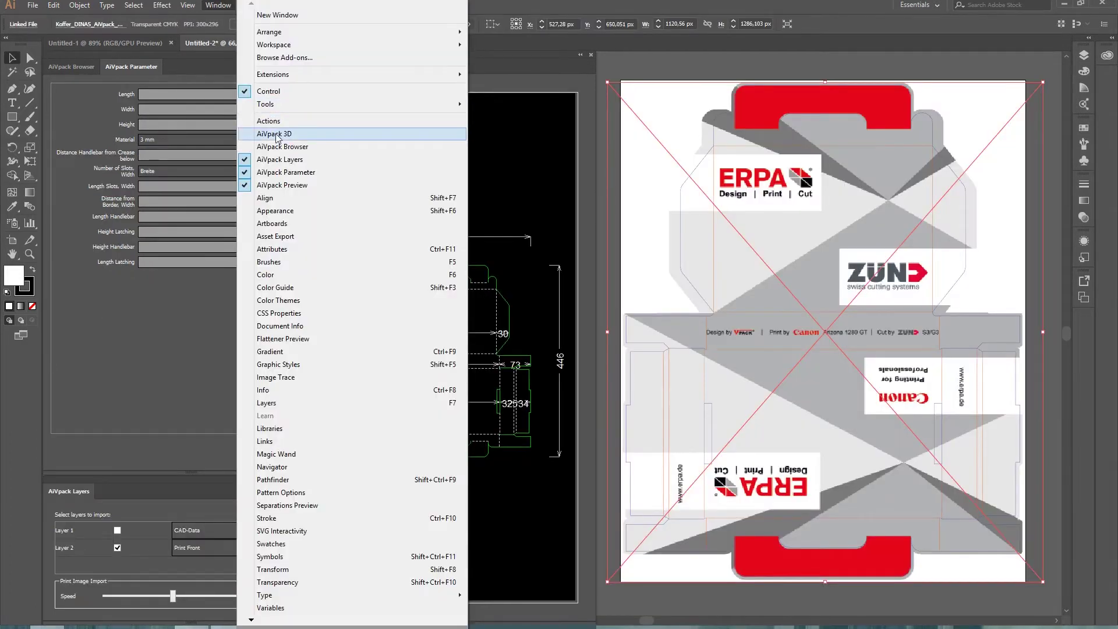
- Update the AiVpack 3D model, turn it toward the viewer, and play the folding animation
left_click(276, 135)
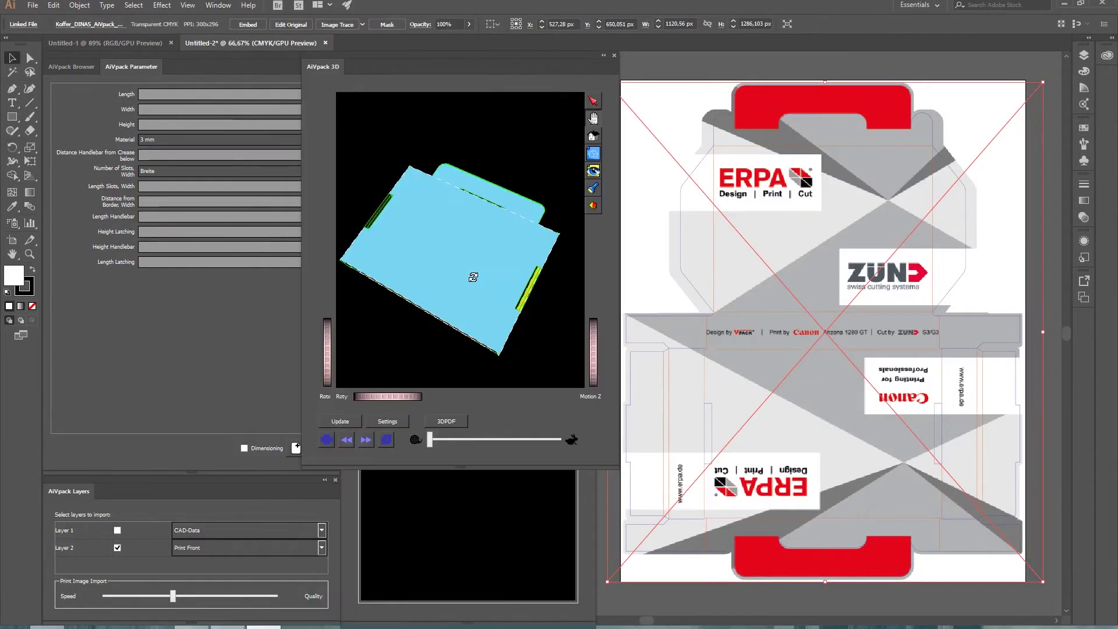
left_click(341, 421)
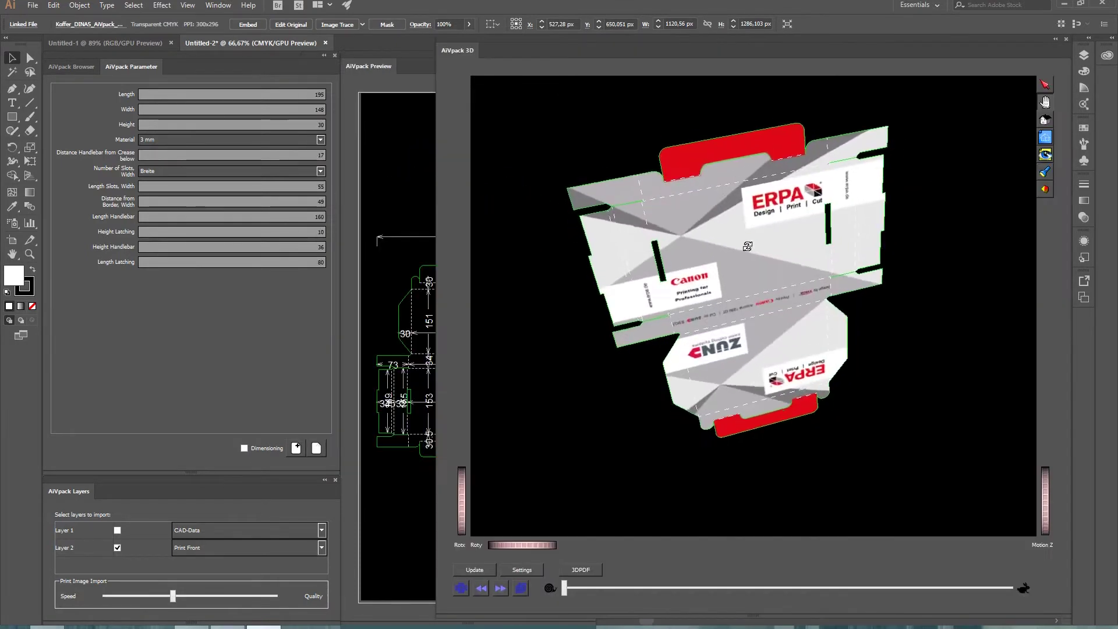
left_click_drag(747, 246, 756, 344)
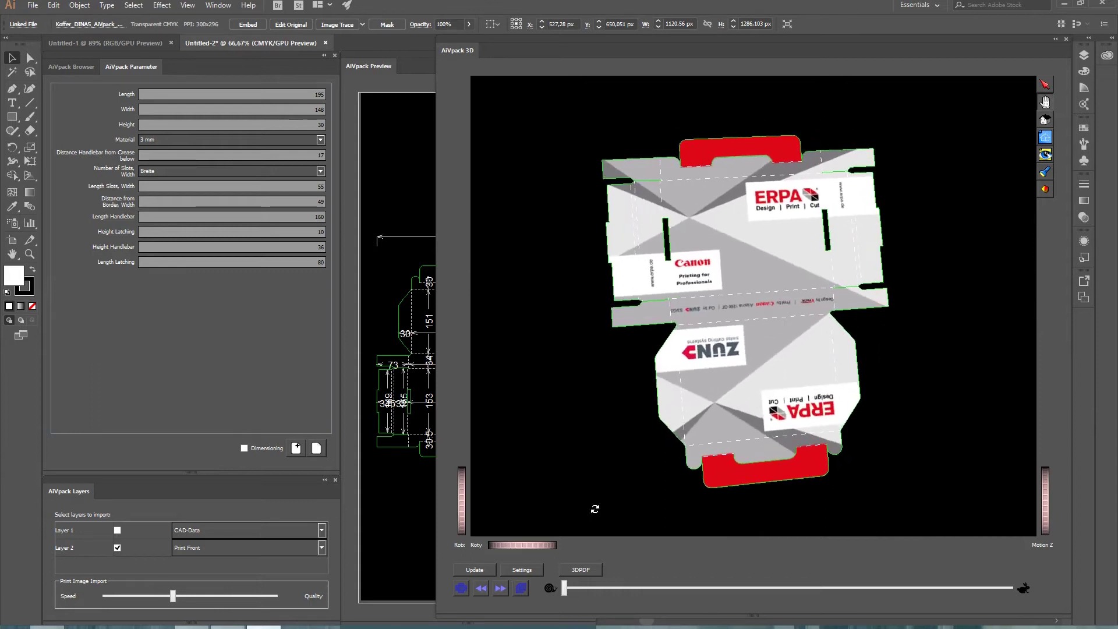
left_click(501, 590)
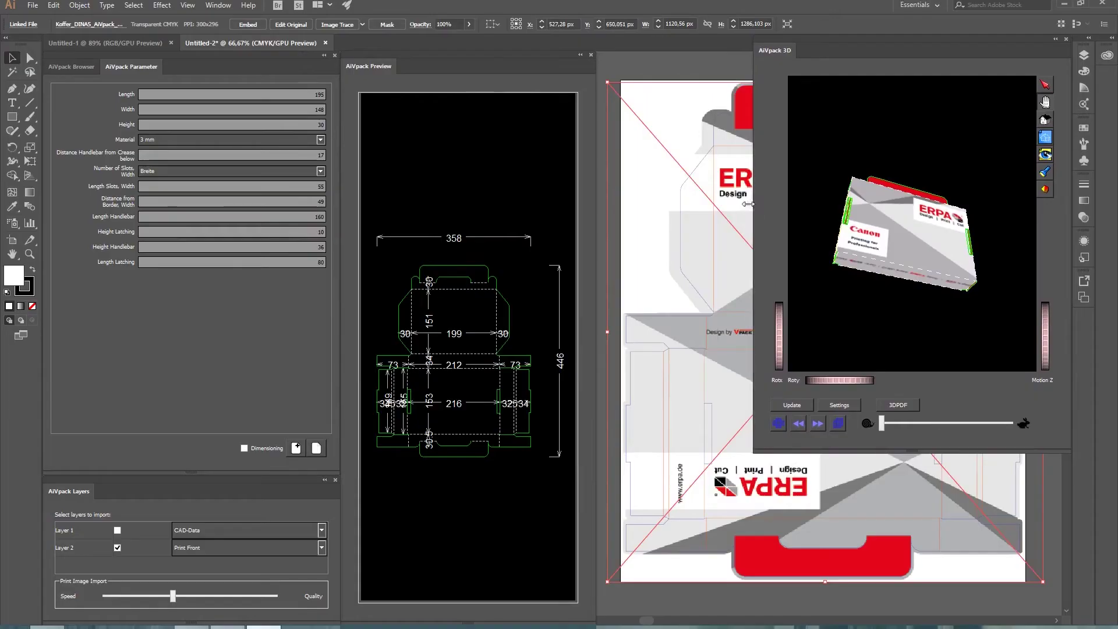
- Widen the AiVpack 3D panel by extending its left edge outward
left_click_drag(748, 204, 437, 204)
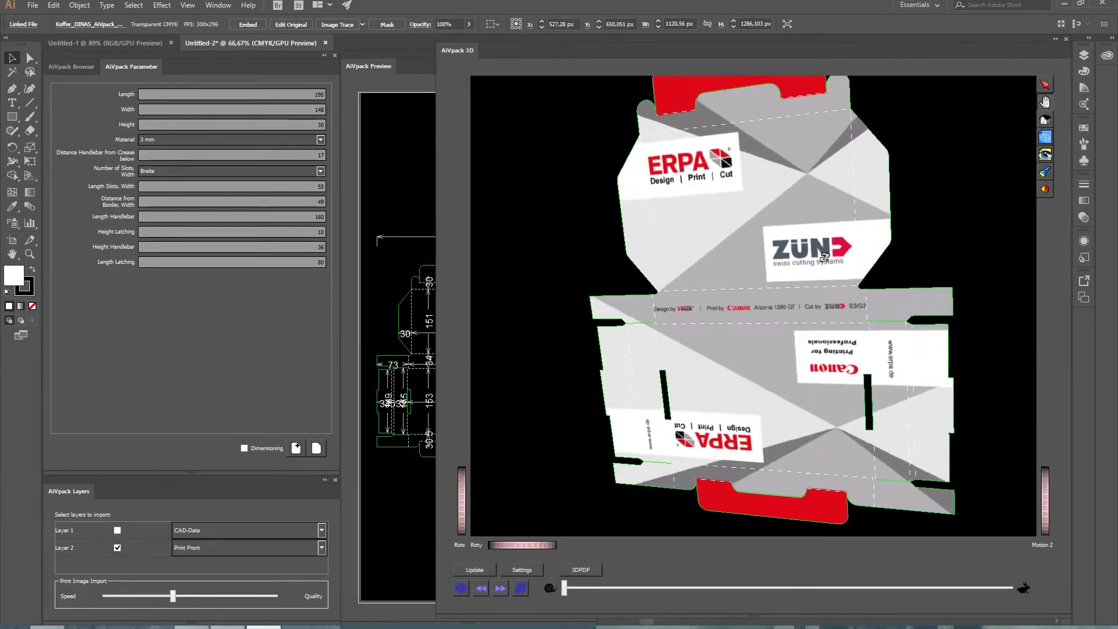
scroll(852, 251, "down", 2)
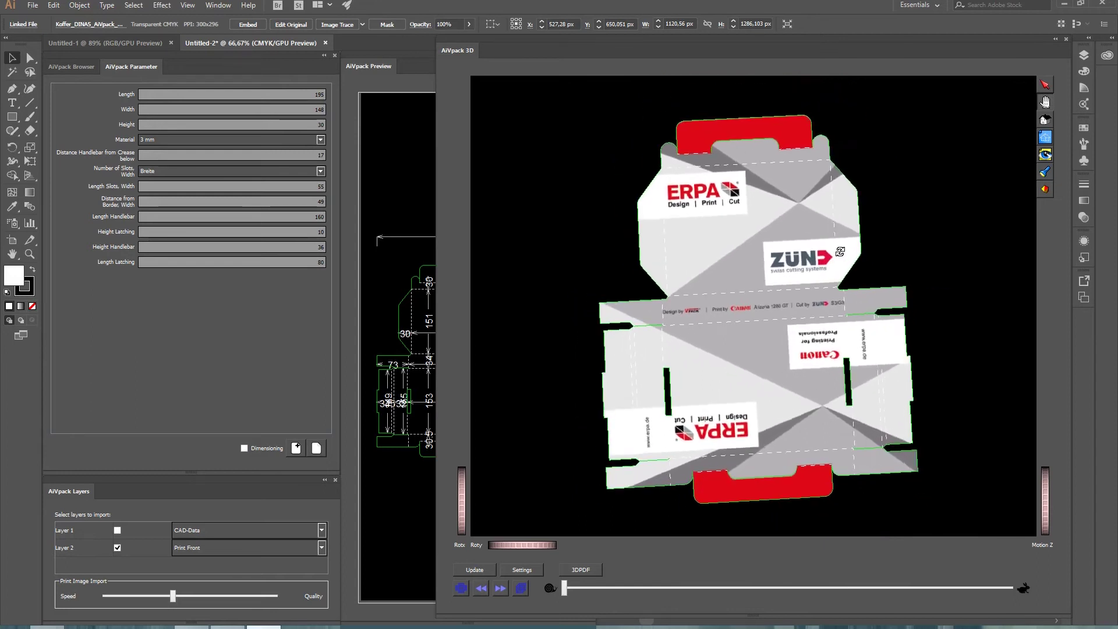